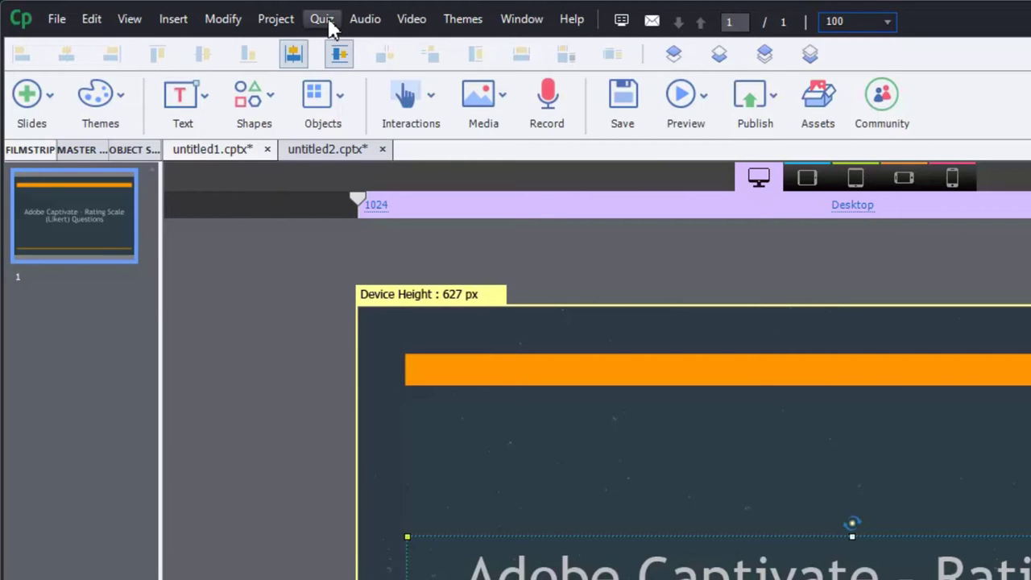
Check which question types can be inserted as question slides in the responsive project, and leave without inserting any
{"action": "left_click", "coordinate": [322, 19]}
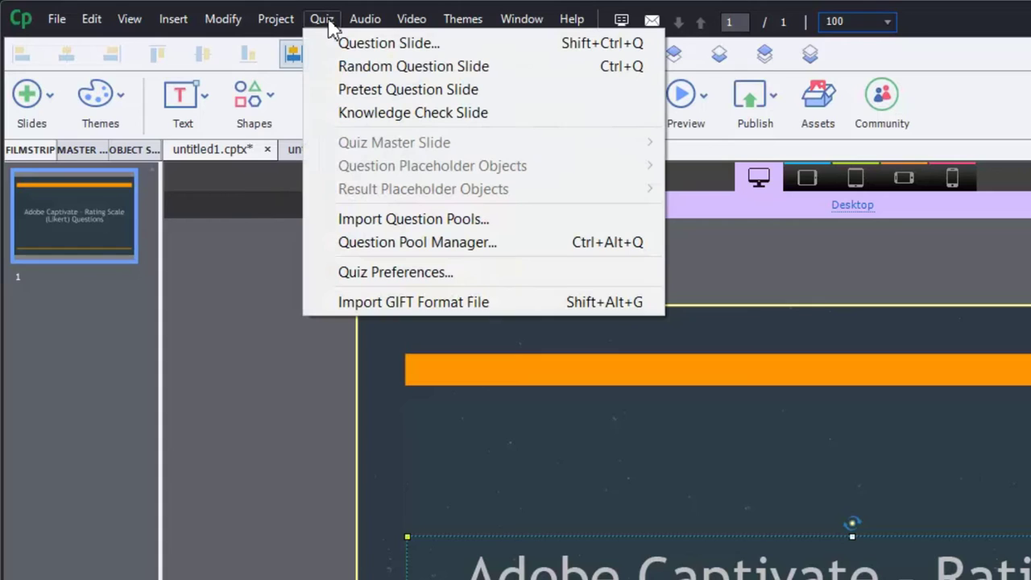
{"action": "left_click", "coordinate": [400, 48]}
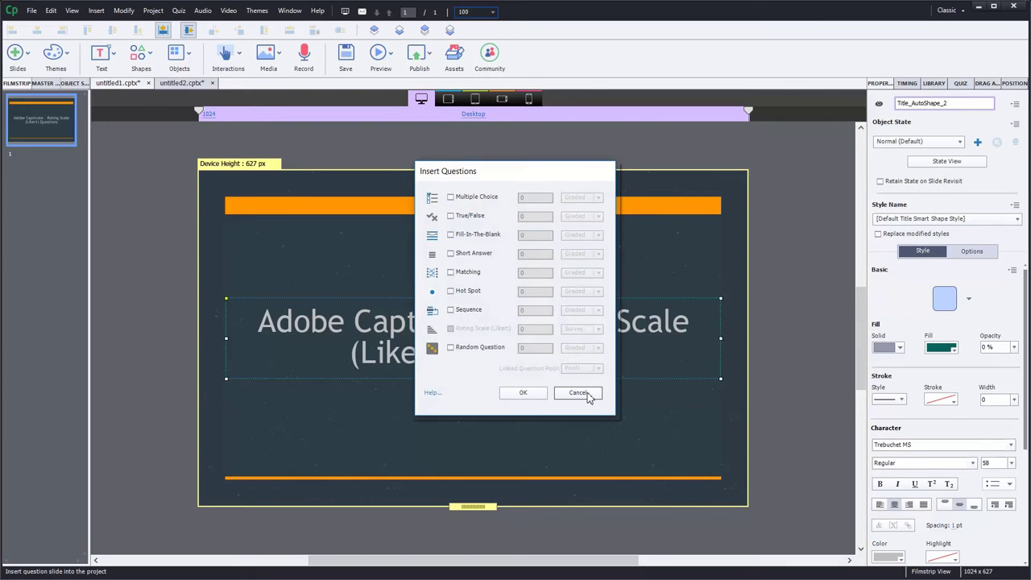
{"action": "left_click", "coordinate": [578, 393]}
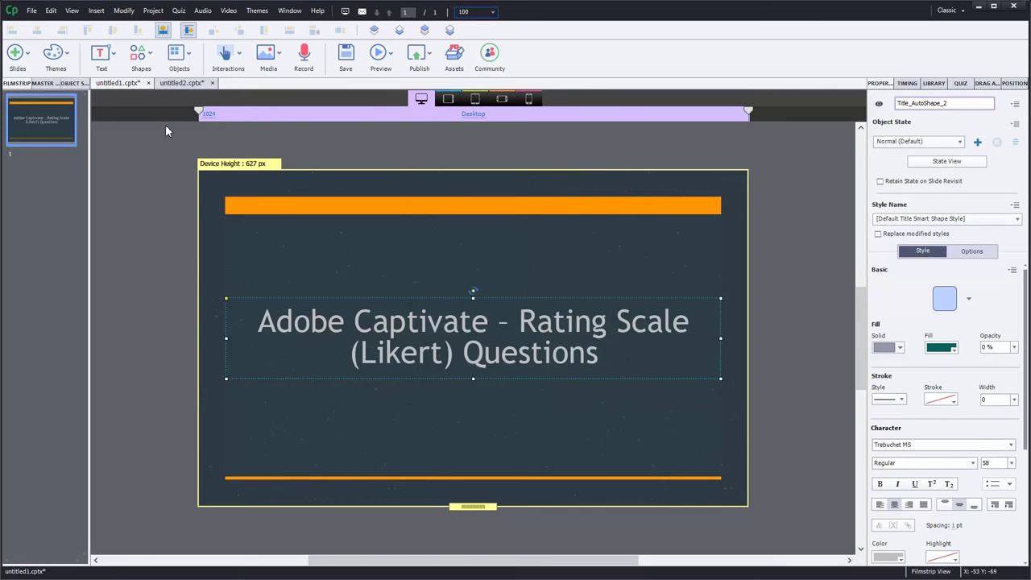
Switch to the untitled2.cptx project and check the question types offered for a knowledge check slide without inserting any
{"action": "left_click", "coordinate": [178, 84]}
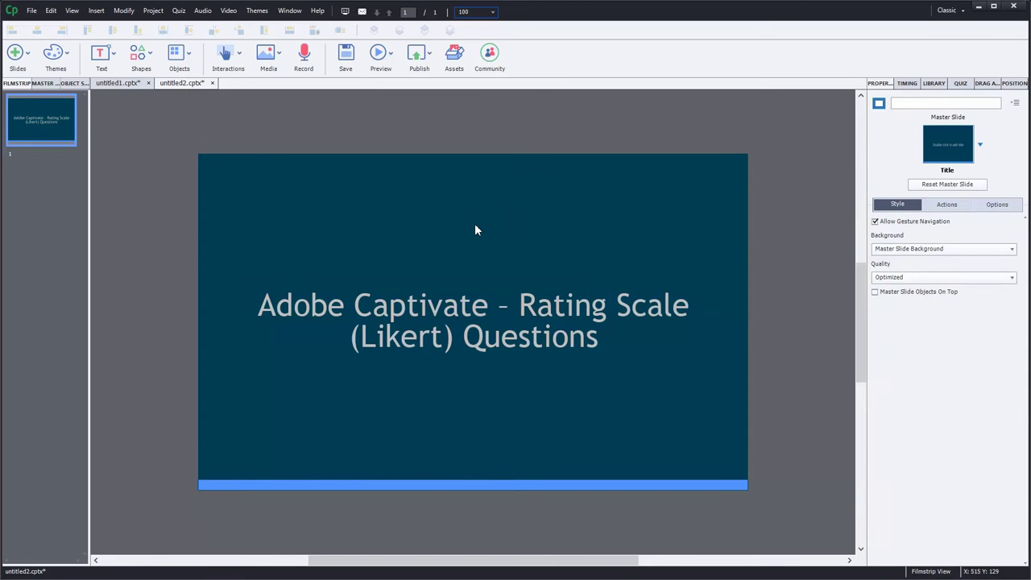
{"action": "left_click", "coordinate": [179, 10]}
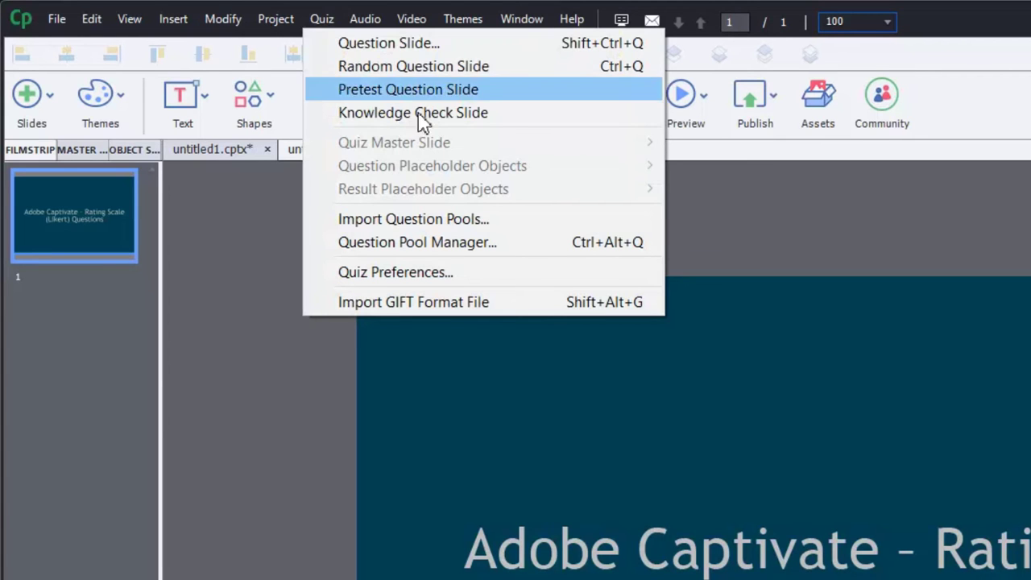
{"action": "left_click", "coordinate": [550, 117]}
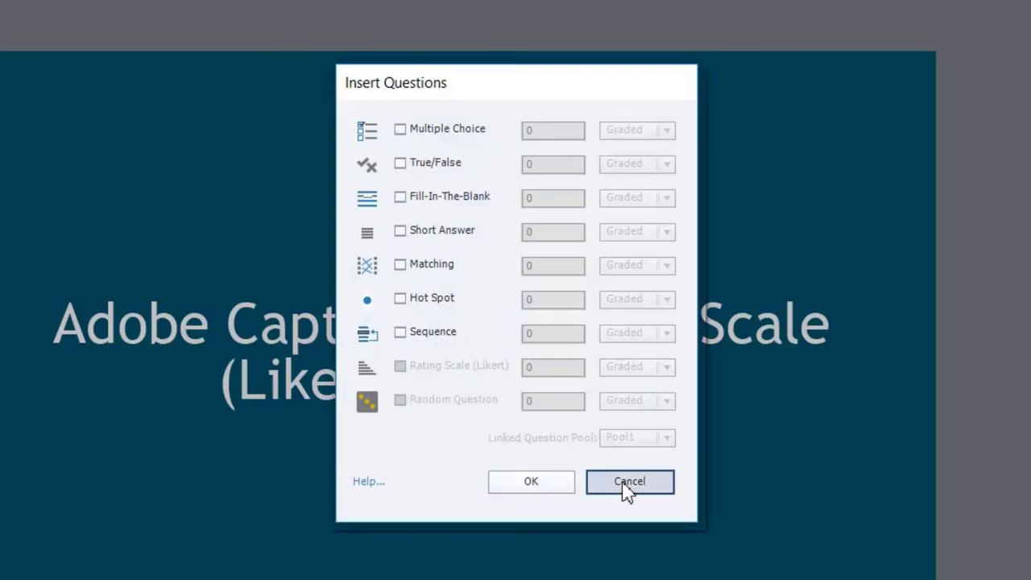
{"action": "left_click", "coordinate": [622, 486]}
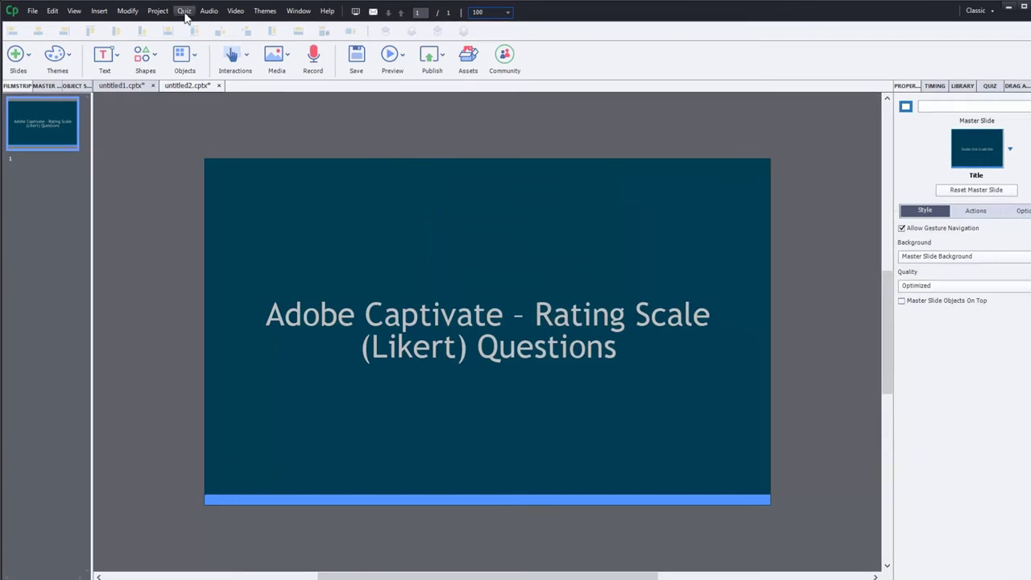
Insert one Rating Scale (Likert) question slide into the project, leaving Multiple Choice out
{"action": "left_click", "coordinate": [185, 11]}
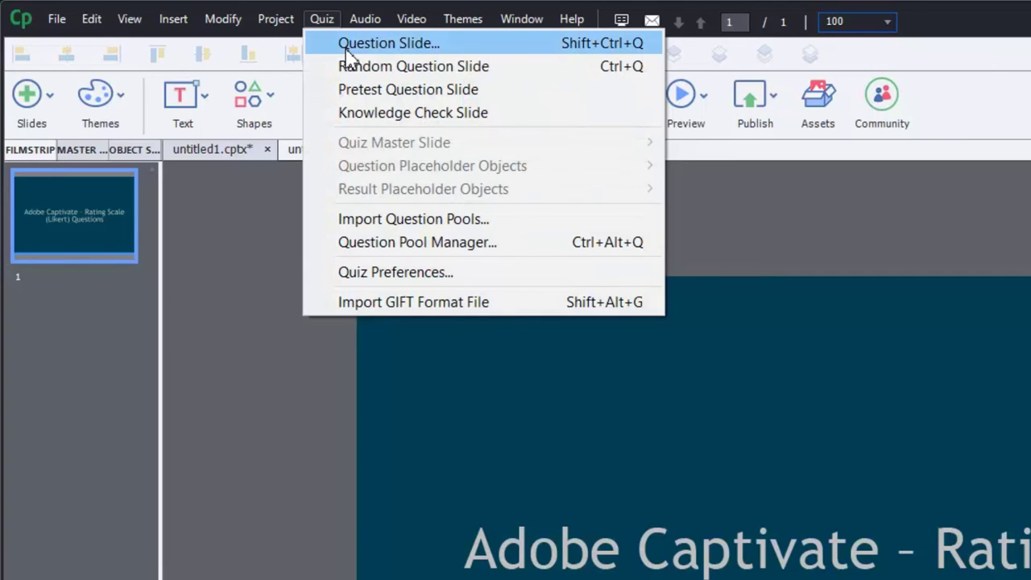
{"action": "left_click", "coordinate": [347, 49]}
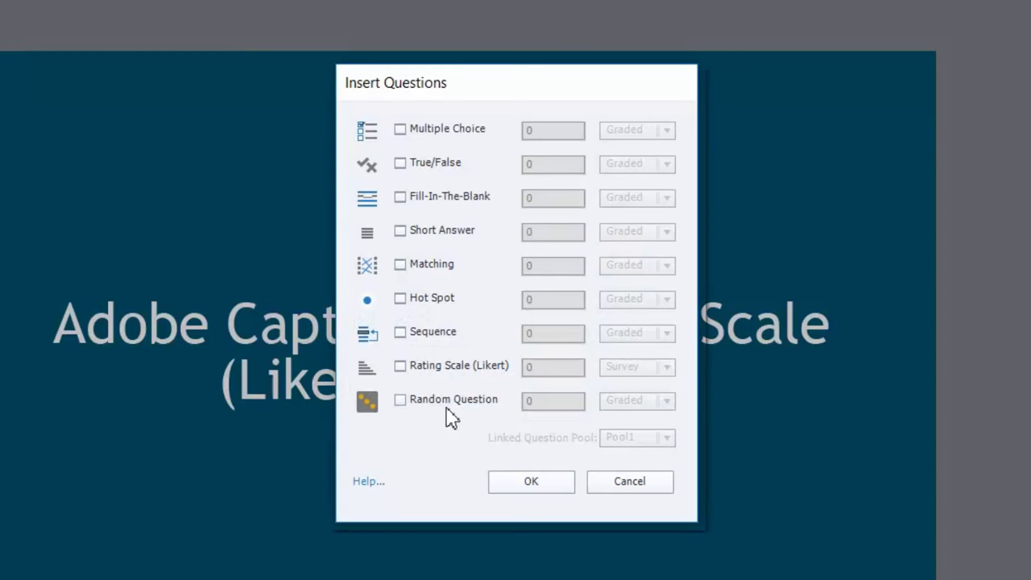
{"action": "left_click", "coordinate": [400, 367]}
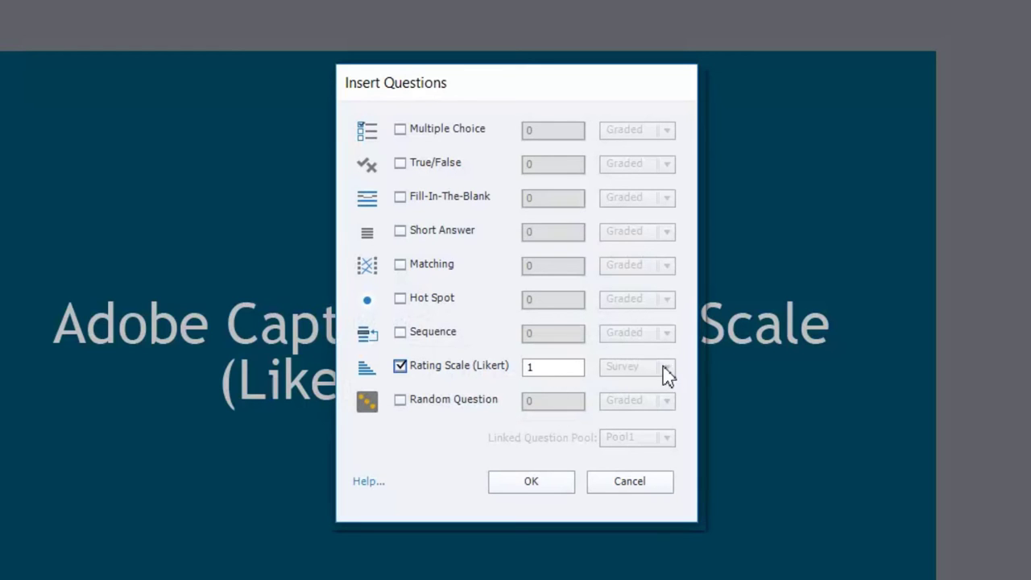
{"action": "left_click", "coordinate": [430, 139]}
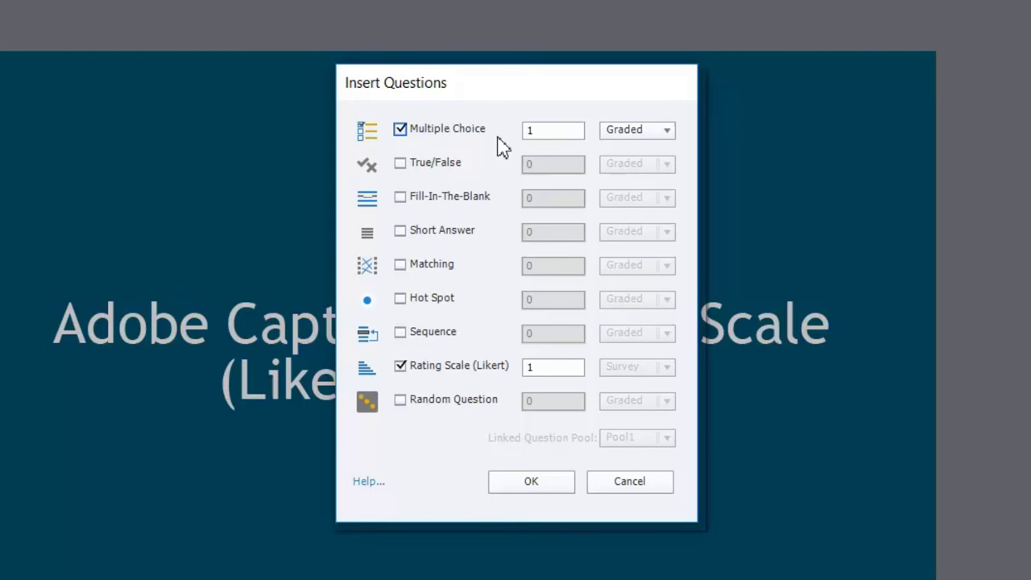
{"action": "left_click", "coordinate": [665, 134]}
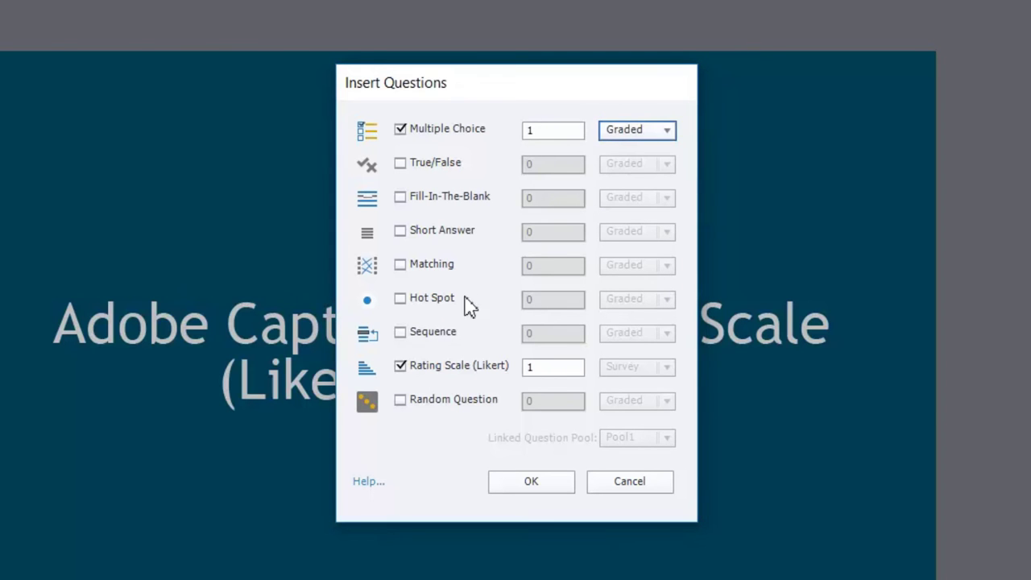
{"action": "left_click", "coordinate": [401, 129]}
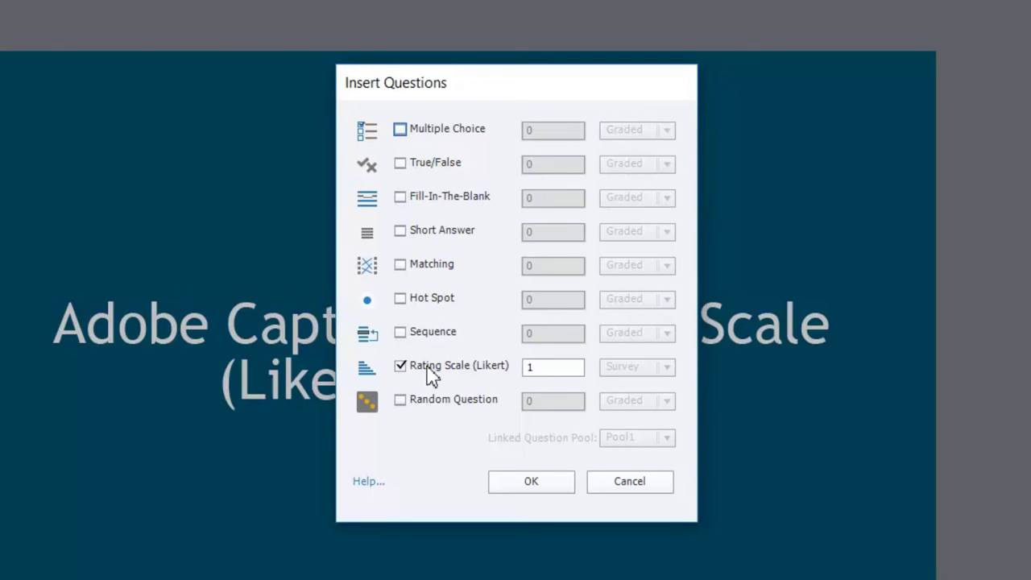
{"action": "left_click", "coordinate": [545, 488]}
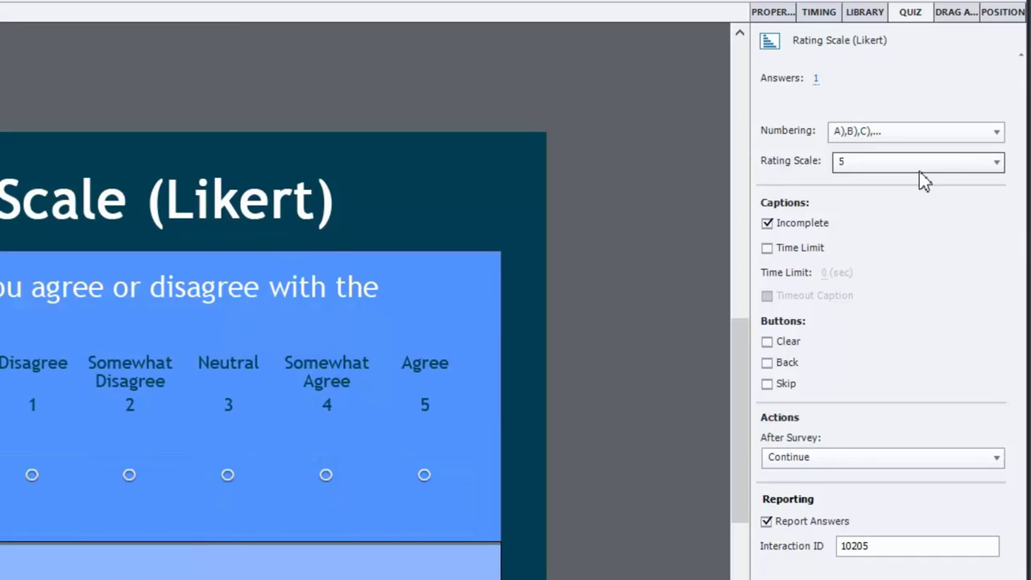
Try a rating scale of 3 for the Likert question and return it to 5
{"action": "left_click", "coordinate": [918, 168]}
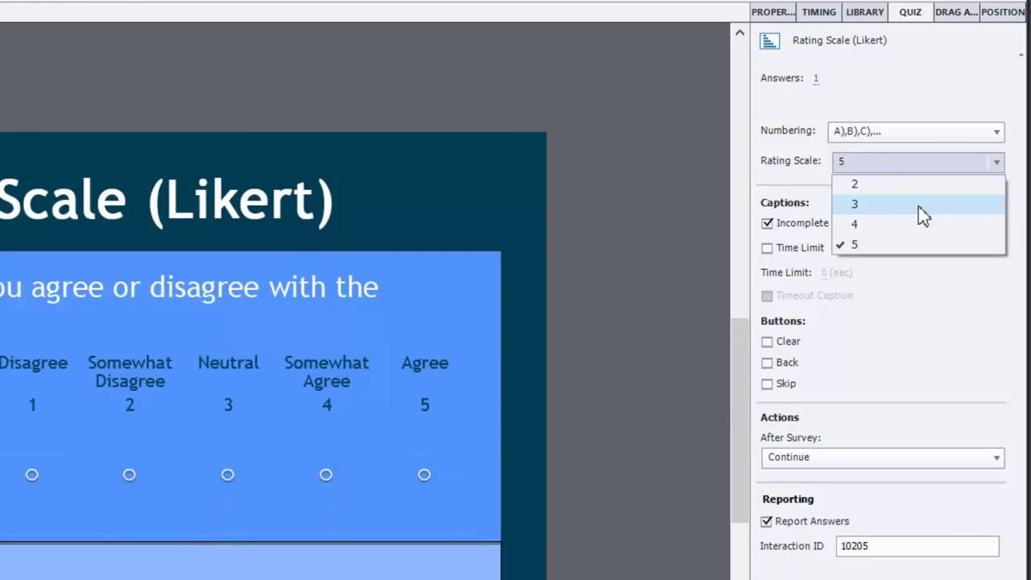
{"action": "left_click", "coordinate": [918, 204]}
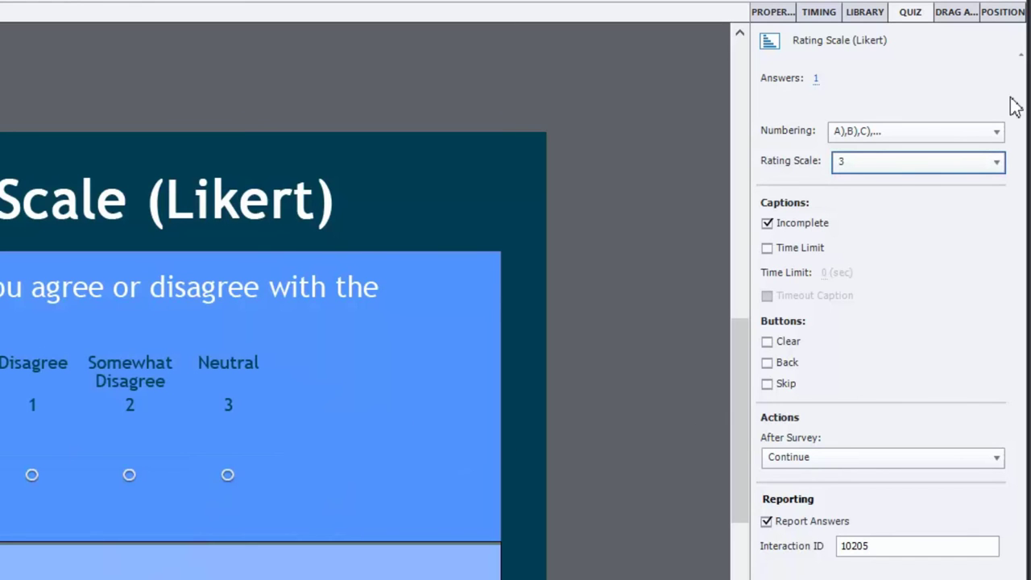
{"action": "left_click", "coordinate": [894, 167]}
{"action": "left_click", "coordinate": [881, 249]}
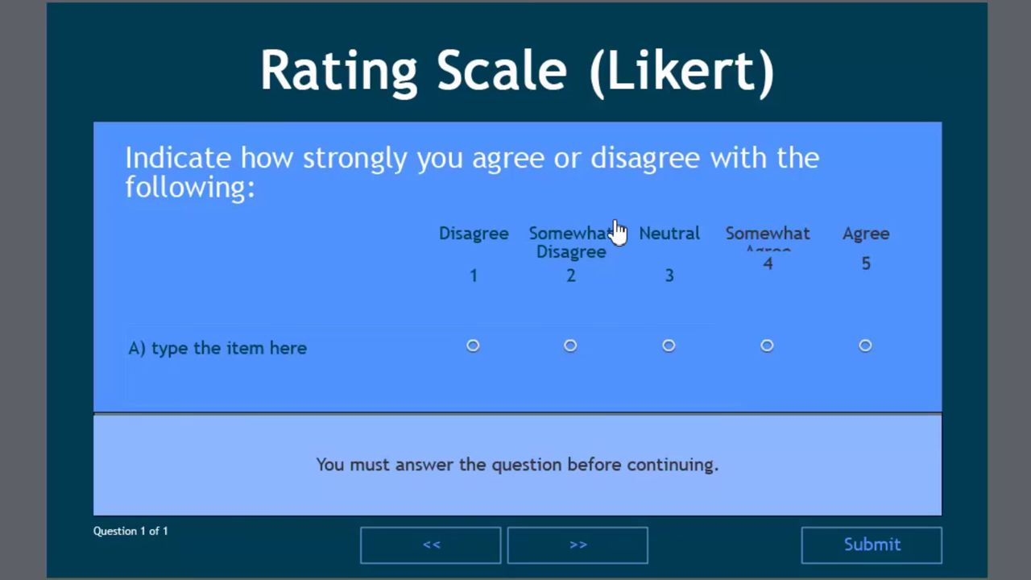
Open the "Somewhat Agree" label in the Likert header for text editing
{"action": "left_click", "coordinate": [782, 257]}
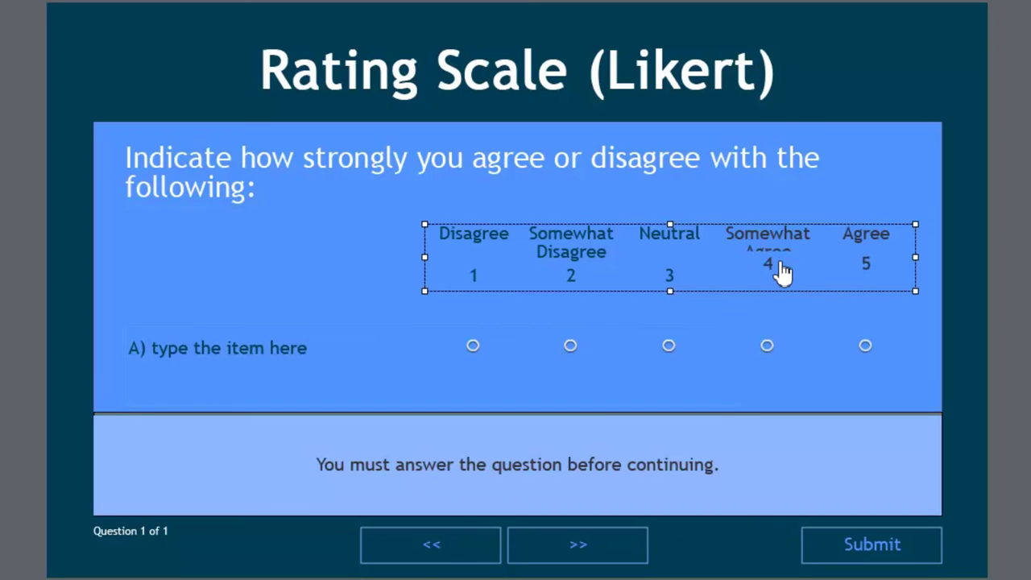
{"action": "left_click", "coordinate": [782, 246]}
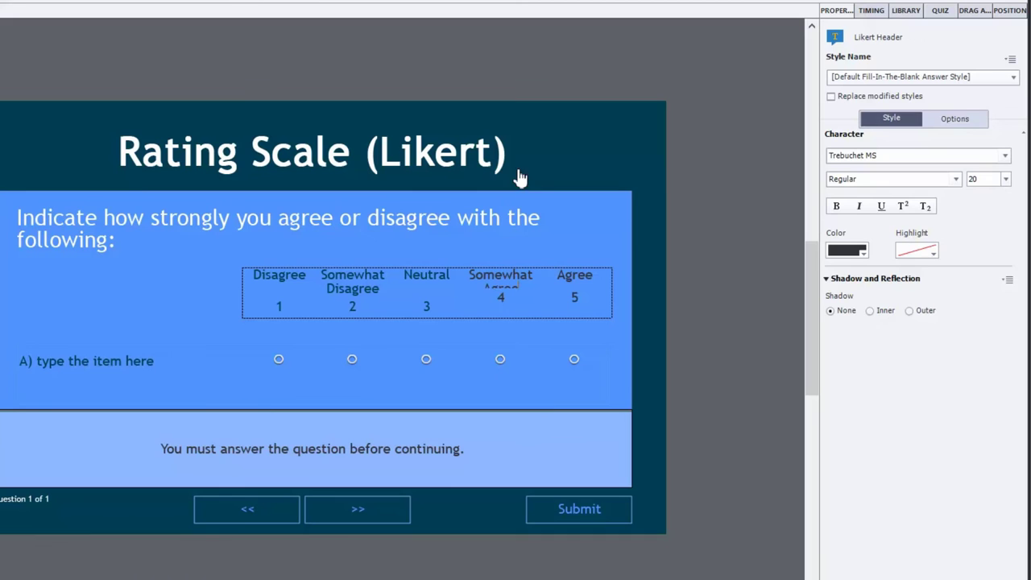
Set the Likert question's number of answers to 3 and its numbering to None
{"action": "left_click", "coordinate": [942, 12]}
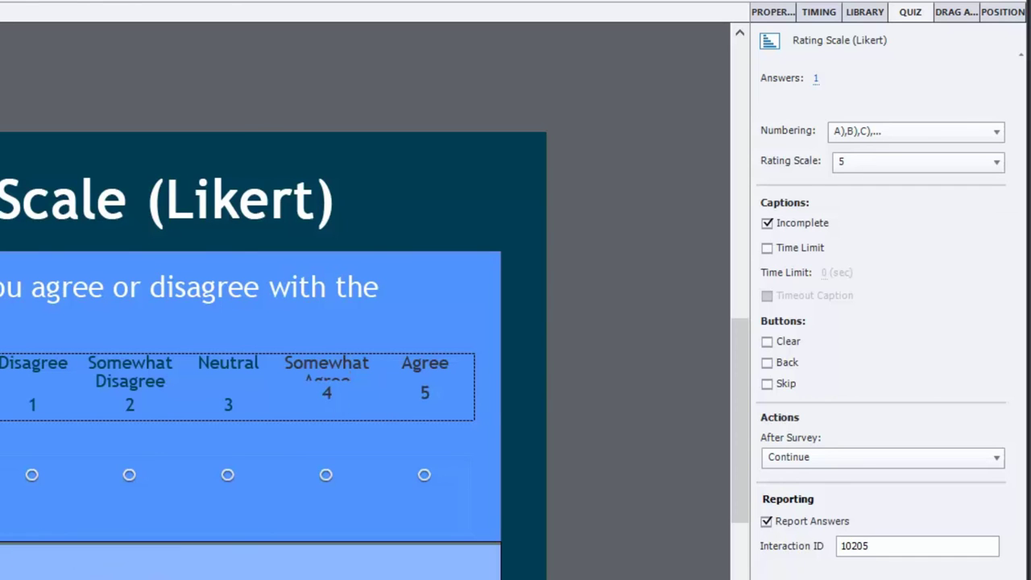
{"action": "left_click", "coordinate": [815, 79]}
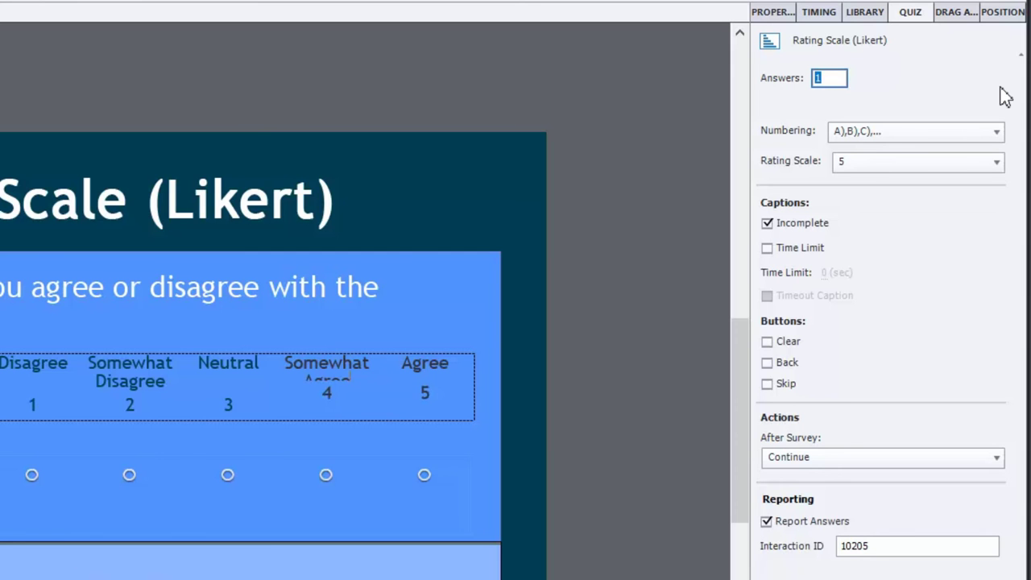
{"action": "type", "text": "3"}
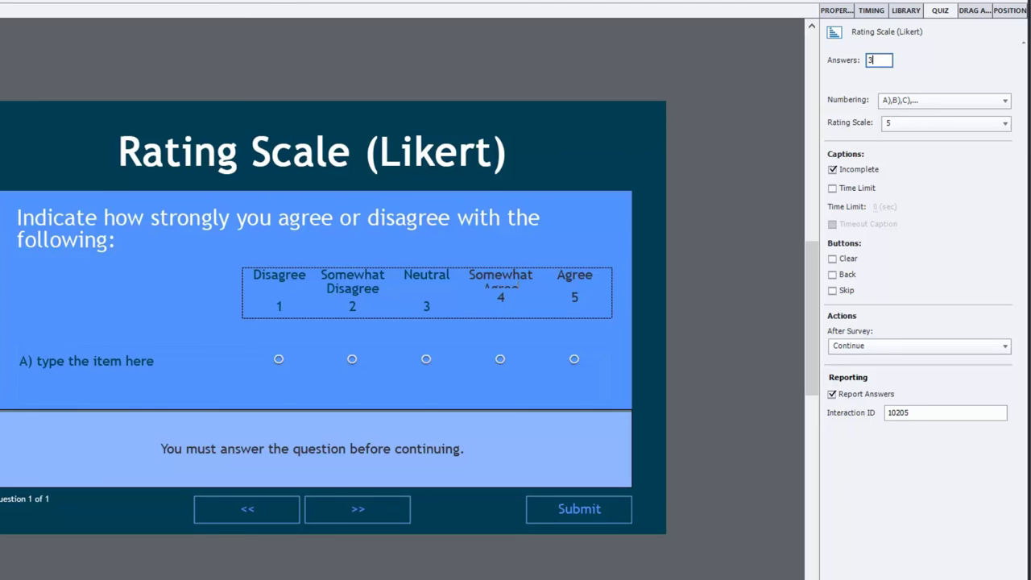
{"action": "key", "text": "Return"}
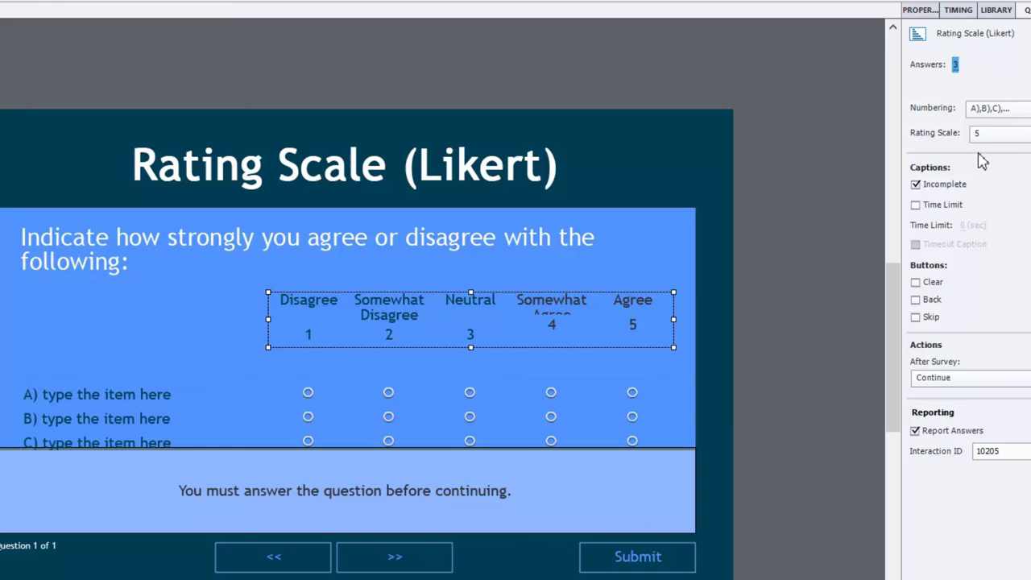
{"action": "left_click", "coordinate": [1017, 111]}
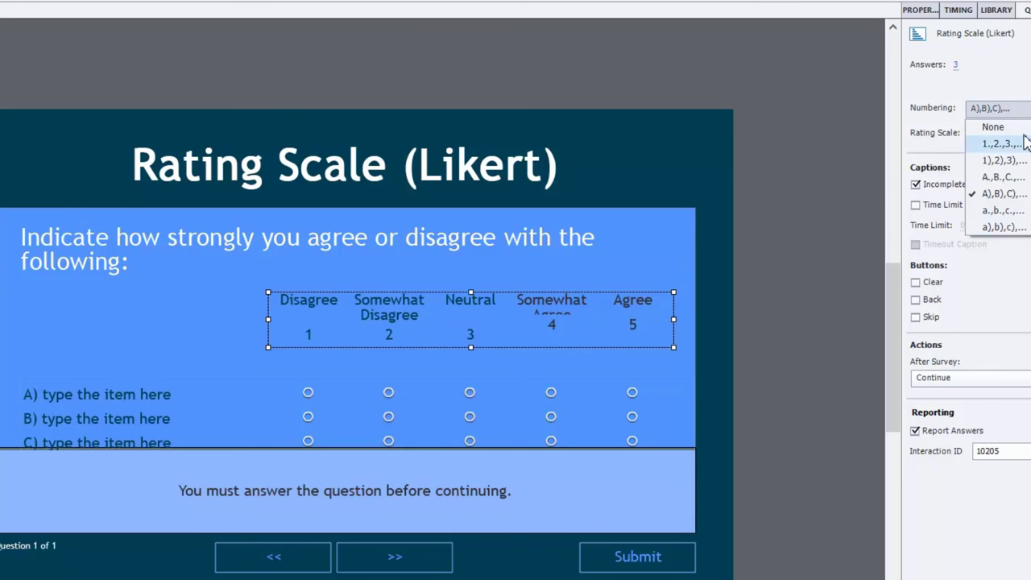
{"action": "left_click", "coordinate": [1017, 132]}
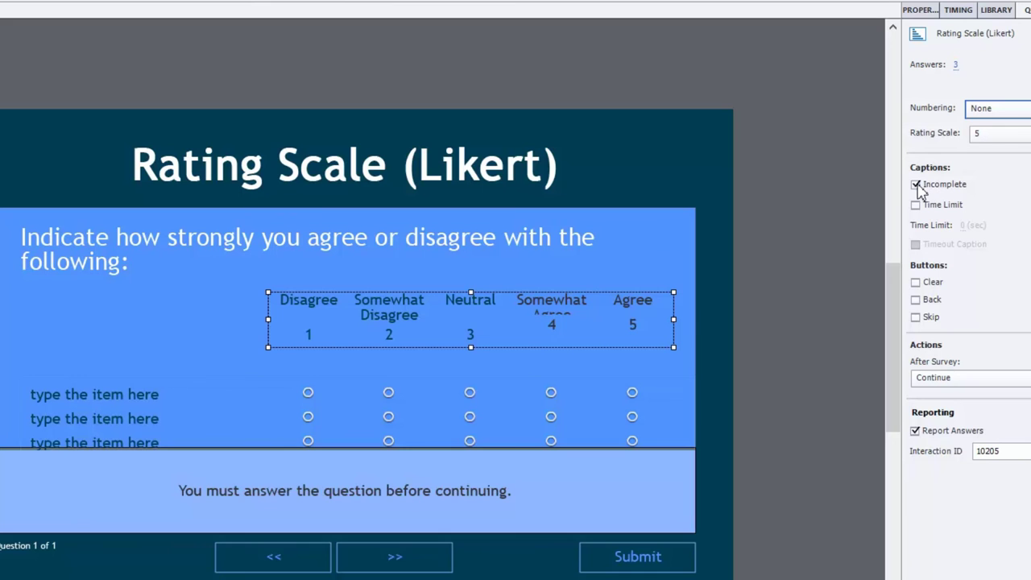
Turn the Likert question's Incomplete caption off and back on
{"action": "left_click", "coordinate": [916, 185]}
{"action": "left_click", "coordinate": [916, 185]}
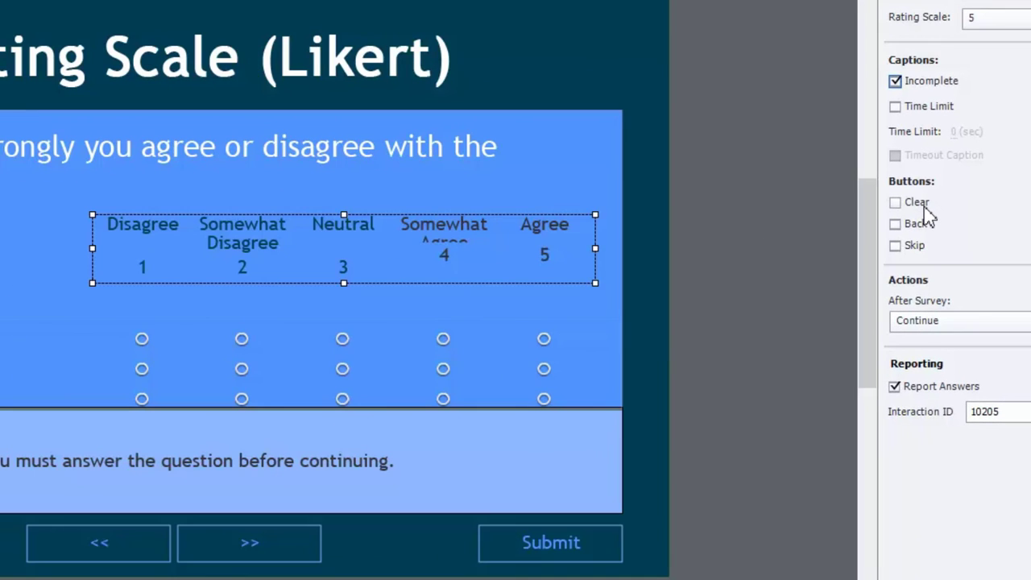
Enable the Clear, Back and Skip buttons and set the after-survey action to Go to the next slide
{"action": "left_click", "coordinate": [712, 278]}
{"action": "left_click", "coordinate": [926, 230]}
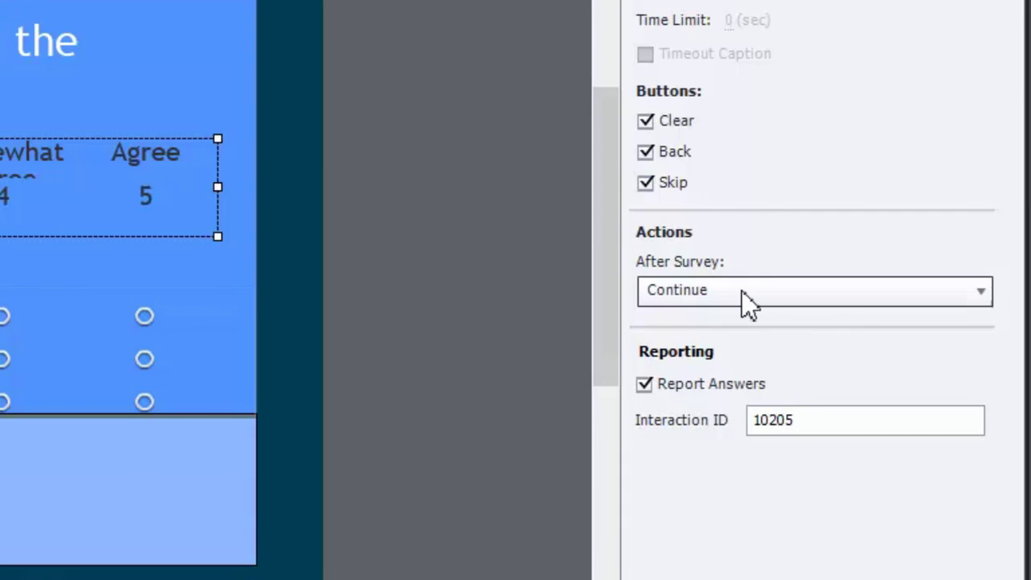
{"action": "left_click", "coordinate": [741, 290]}
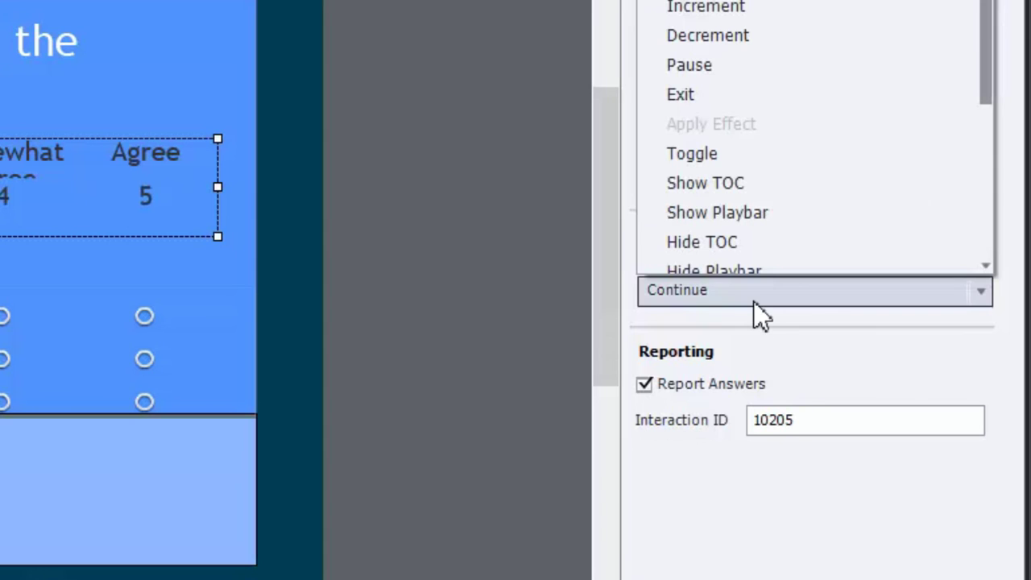
{"action": "key", "text": "Escape"}
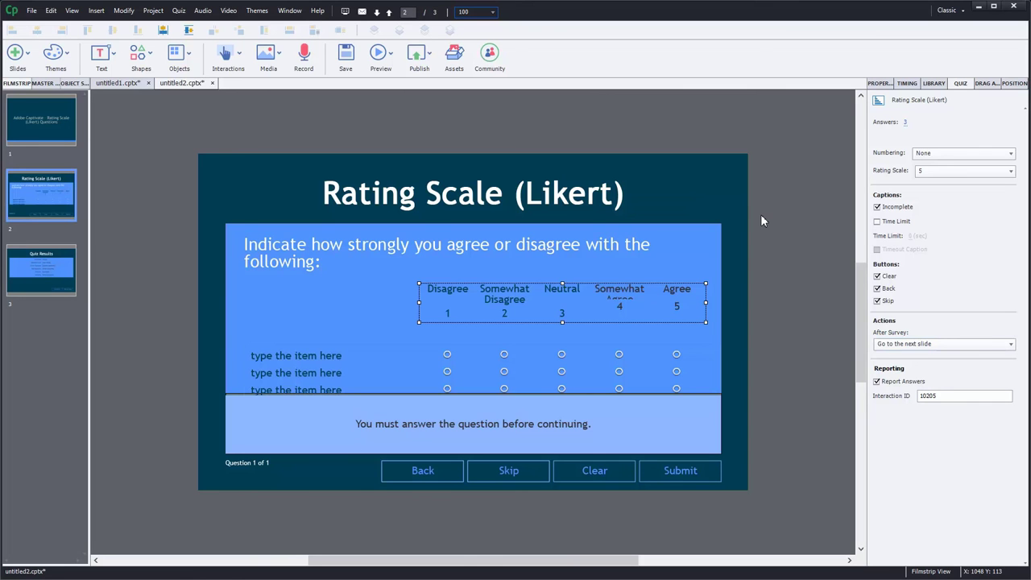
Review the Likert header's style and transform properties, the slide's action and audio options, and return to the quiz settings
{"action": "left_click", "coordinate": [885, 84]}
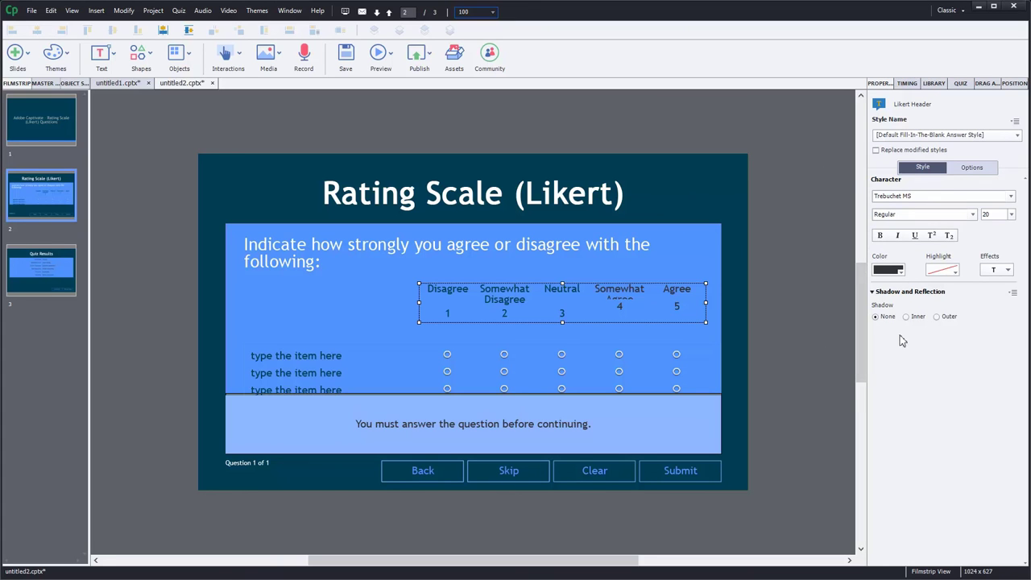
{"action": "left_click", "coordinate": [972, 171]}
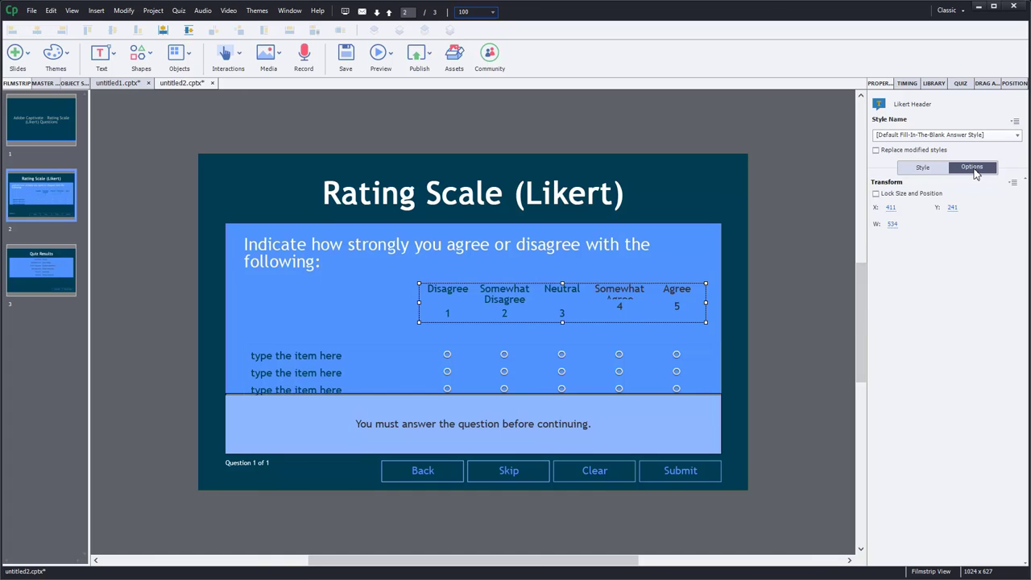
{"action": "left_click", "coordinate": [922, 169]}
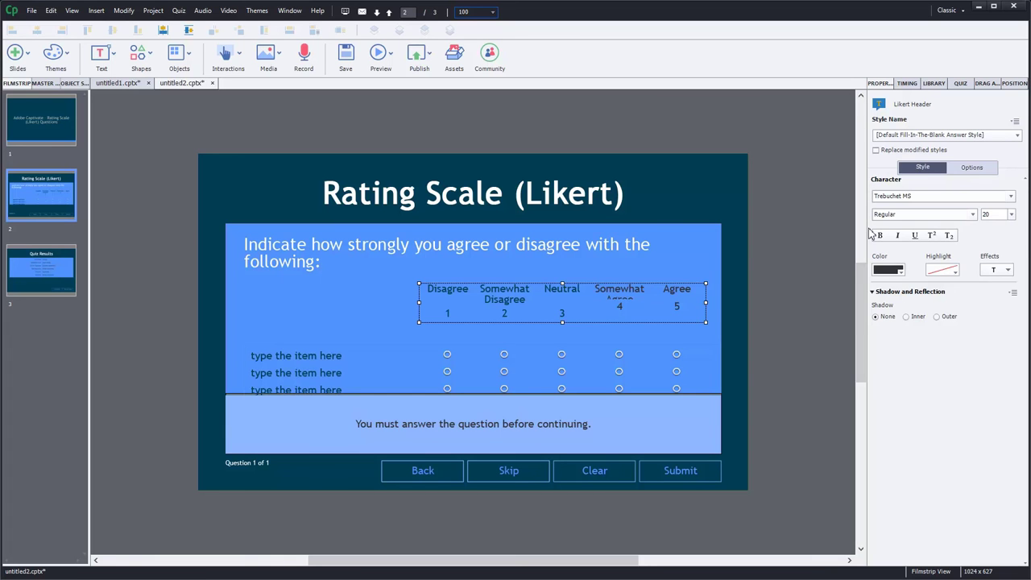
{"action": "left_click", "coordinate": [802, 289]}
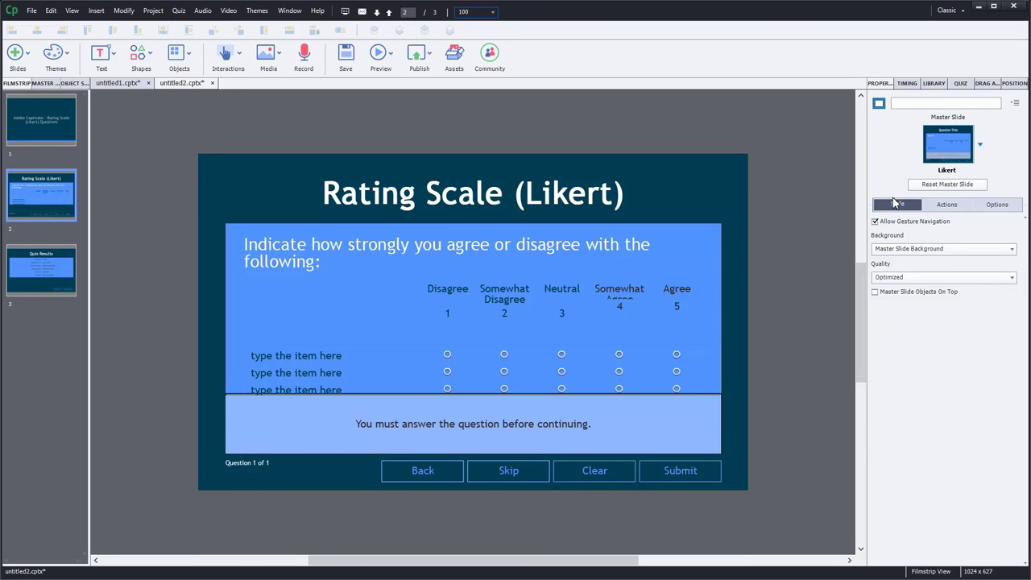
{"action": "left_click", "coordinate": [948, 208]}
{"action": "left_click", "coordinate": [993, 205]}
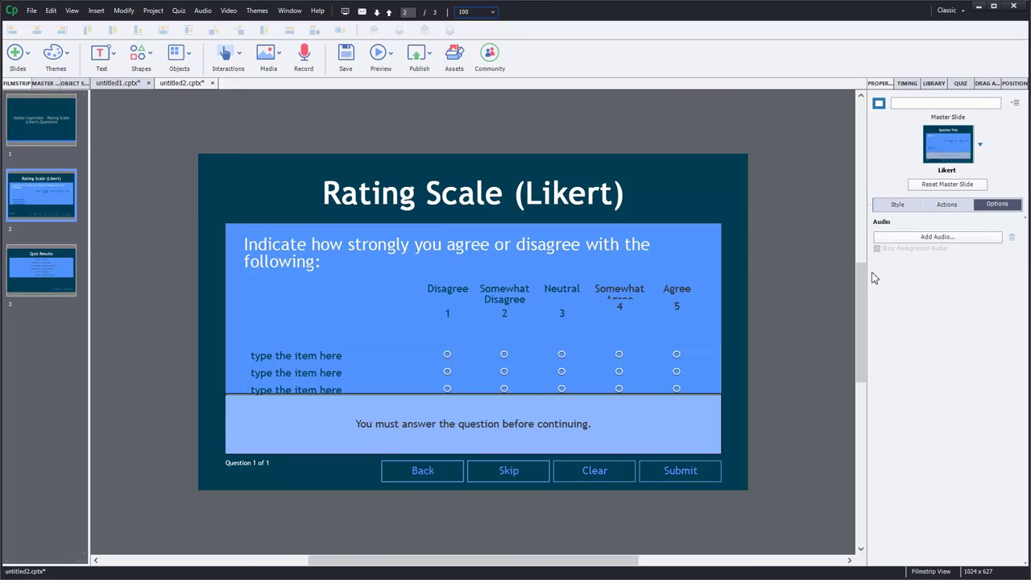
{"action": "left_click", "coordinate": [960, 84]}
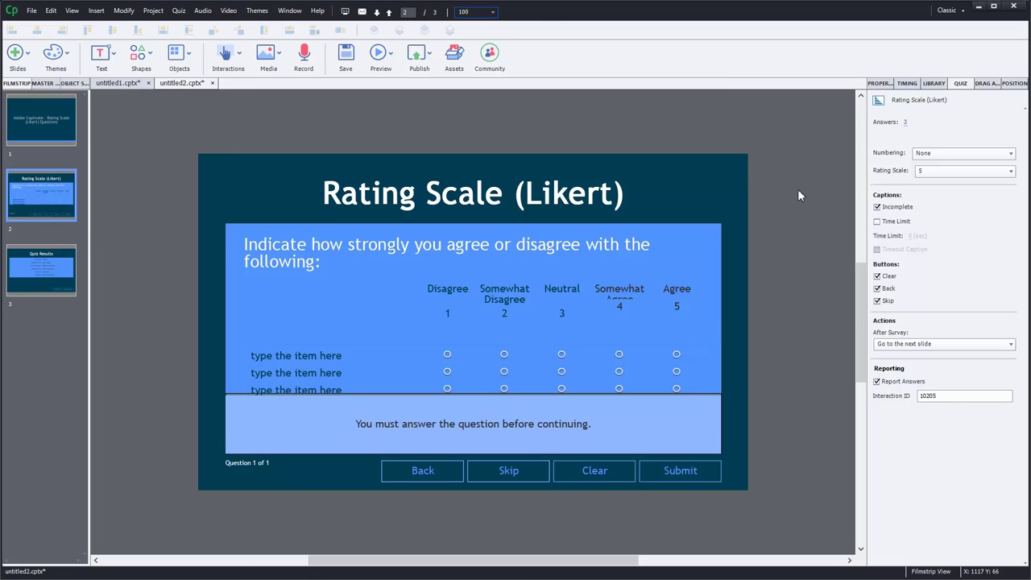